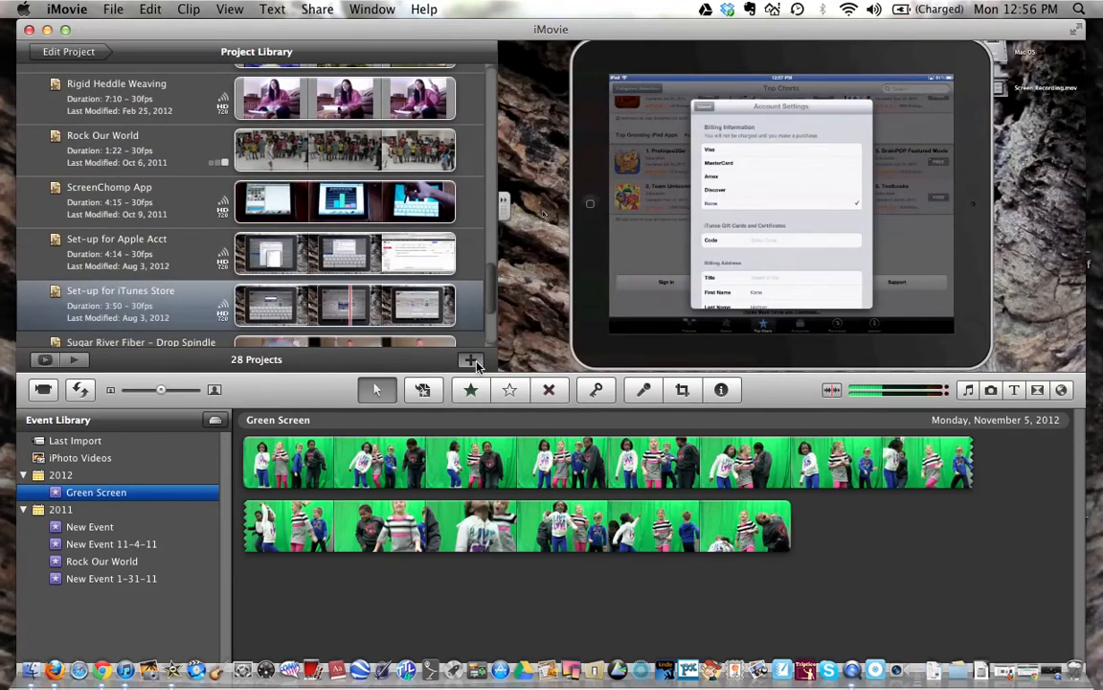
# Create a new project with no theme named "Backwards Counting Video", in Widescreen (16:9) at 30 fps NTSC.
pyautogui.click(471, 361)
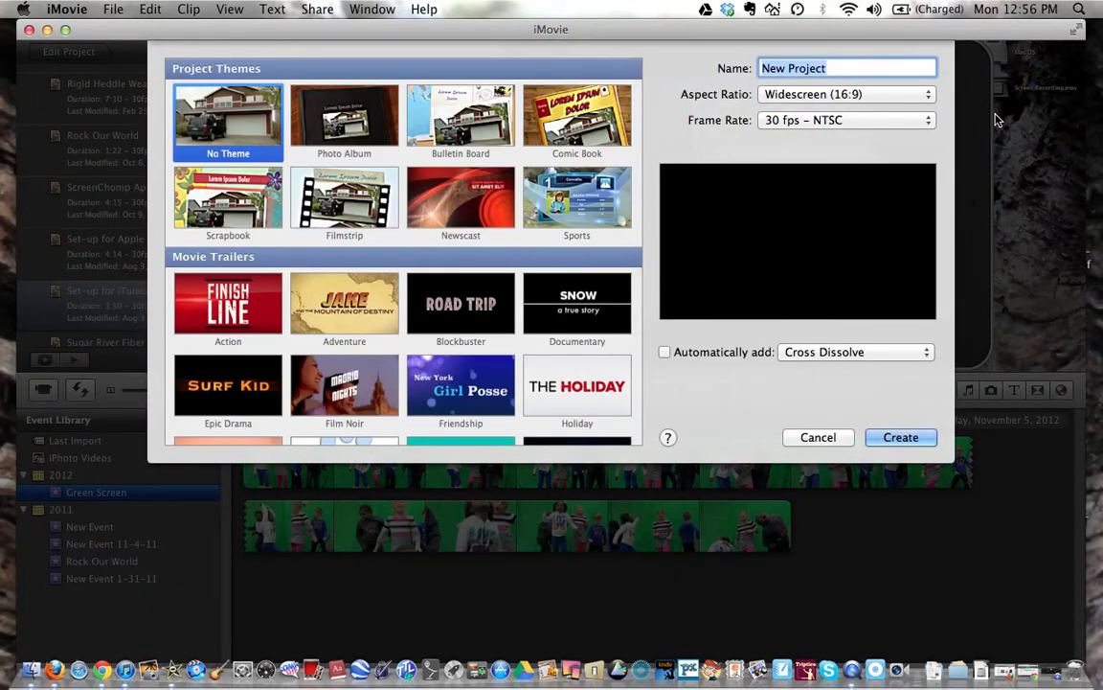
pyautogui.write('4')
pyautogui.press('BackSpace')
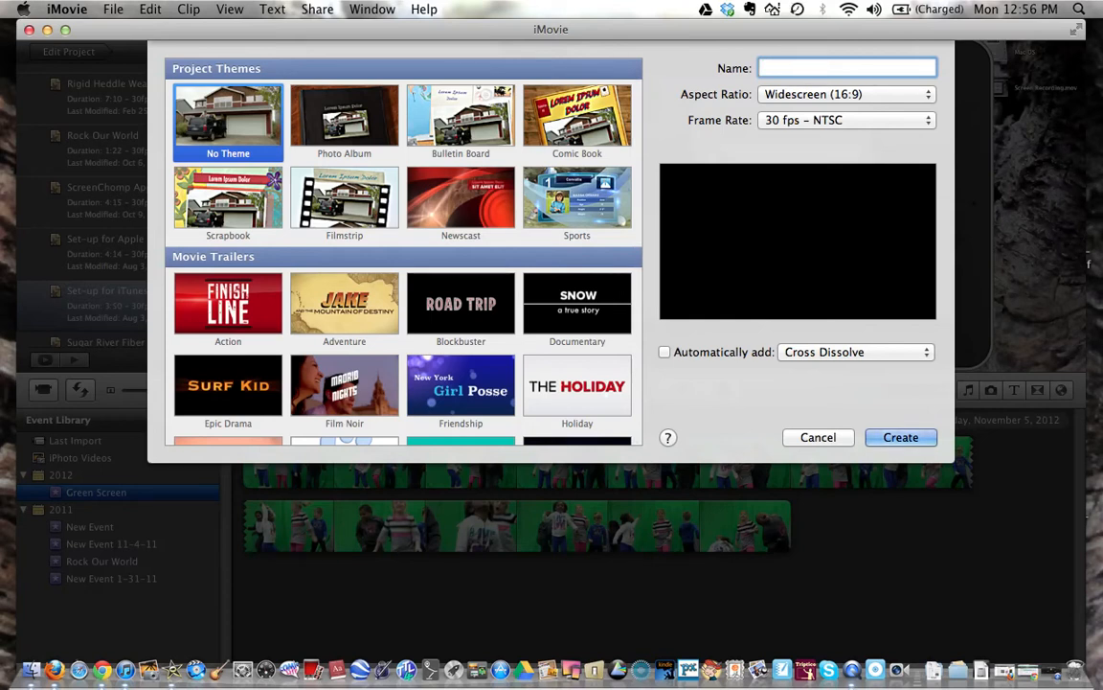
pyautogui.write('Backwards Counting Vide')
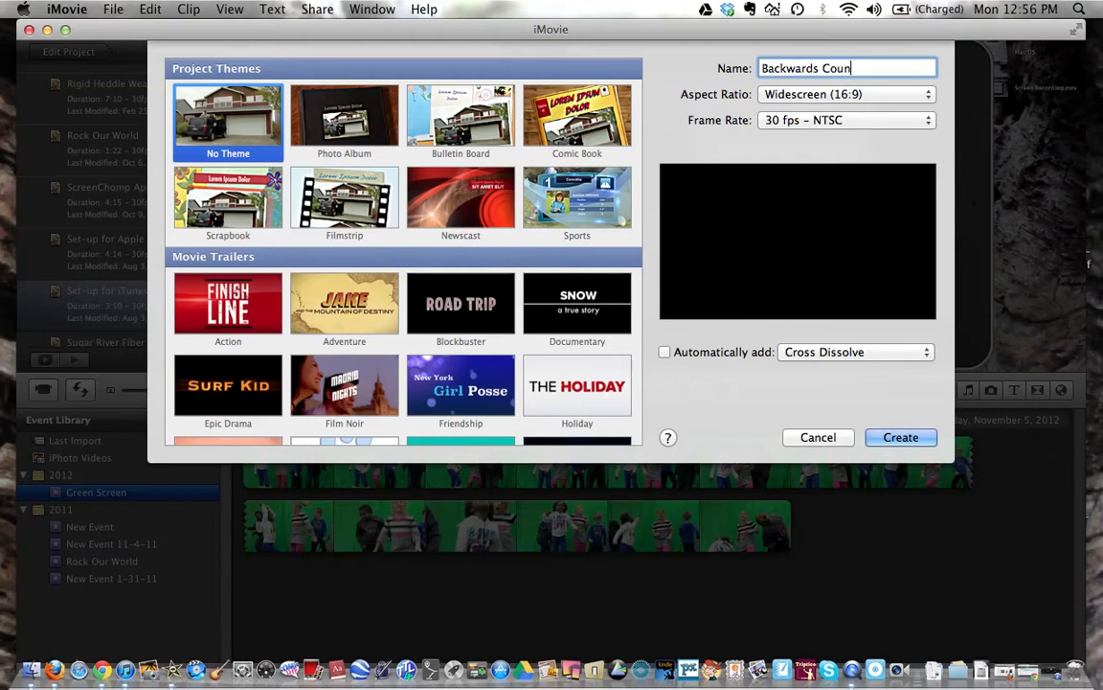
pyautogui.write('o')
pyautogui.click(900, 438)
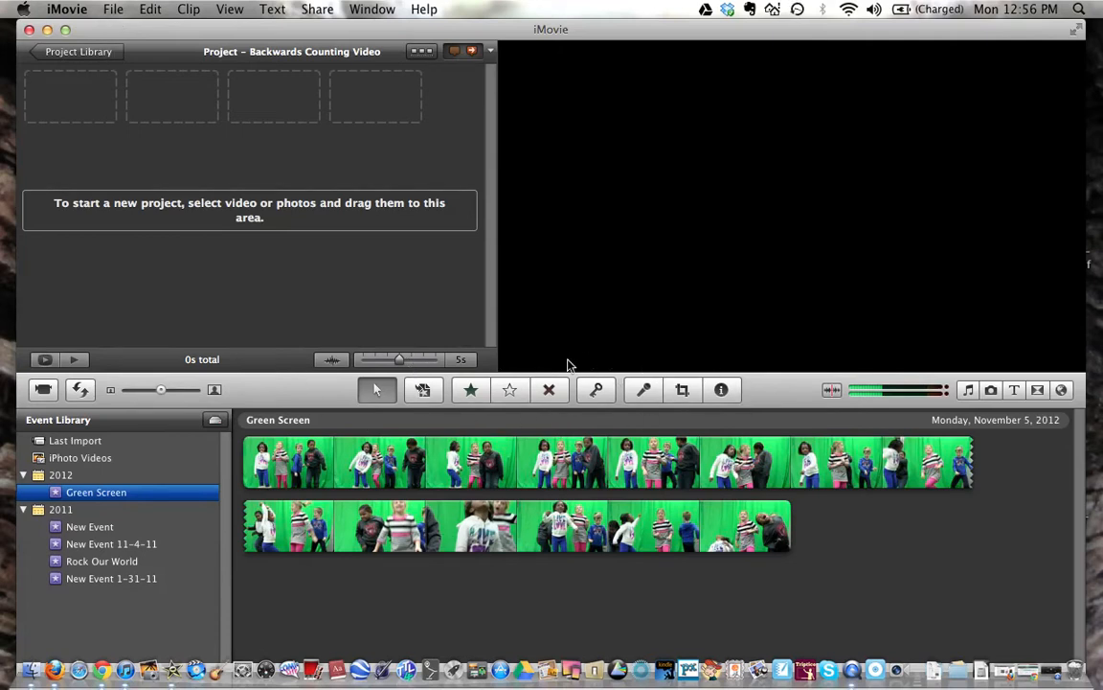
# Check in the general preferences whether Show Advanced Tools is enabled, and close the preferences.
pyautogui.click(66, 10)
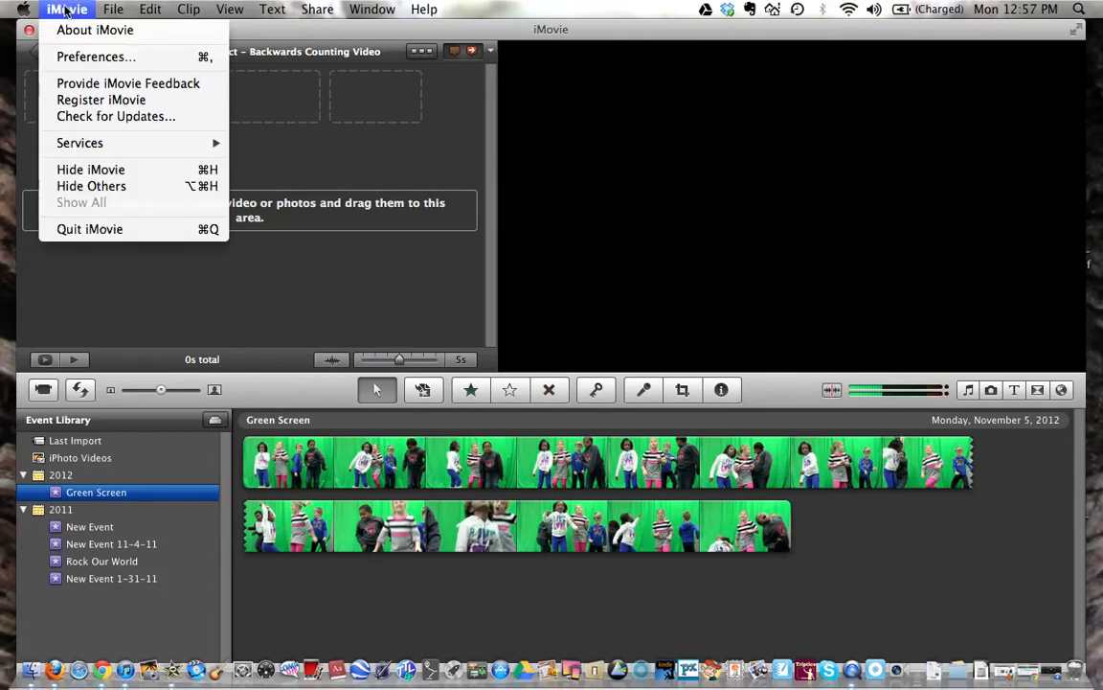
pyautogui.click(76, 58)
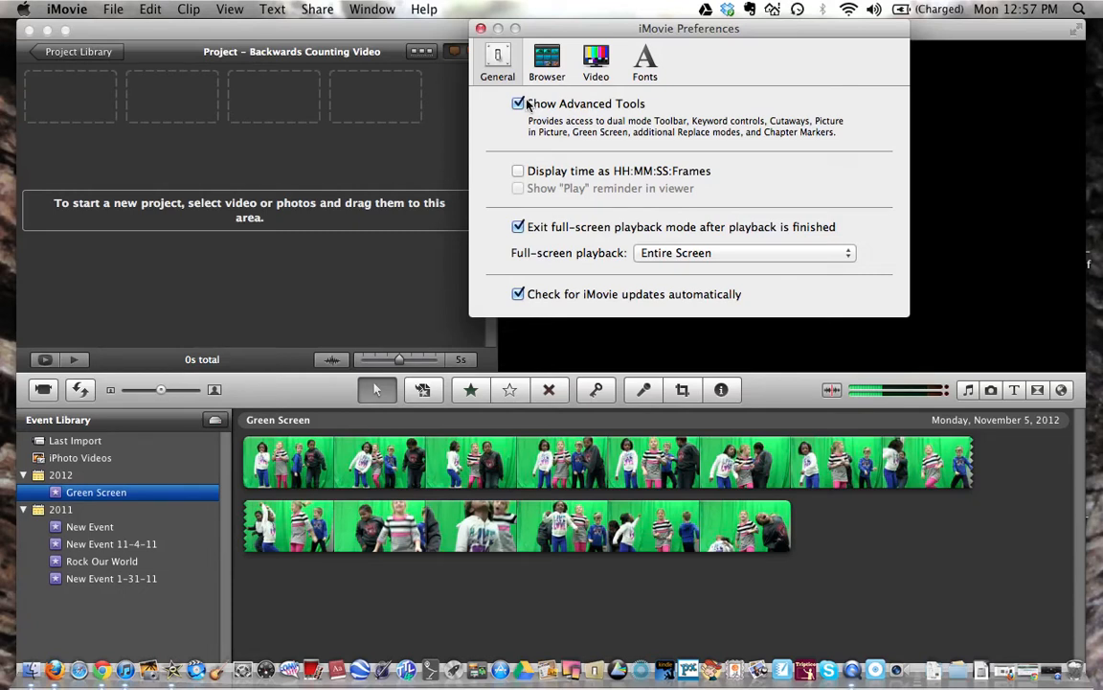
pyautogui.click(481, 28)
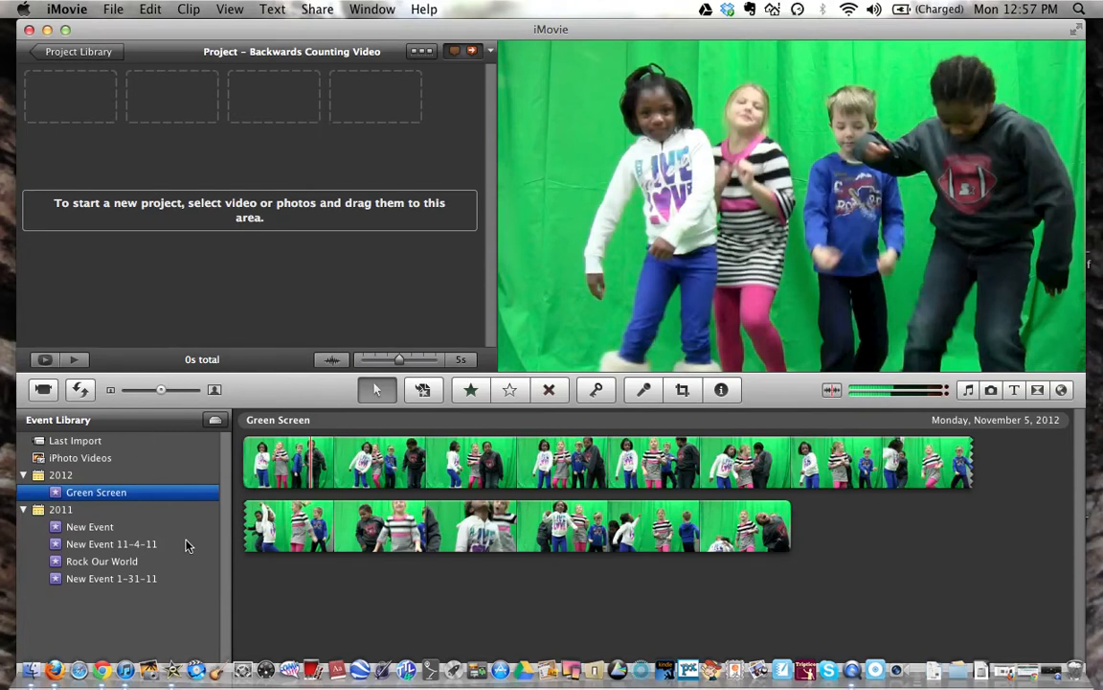
# Display the iPhoto Videos and locate the counting clip in the Nov 4, 2012 group.
pyautogui.click(77, 458)
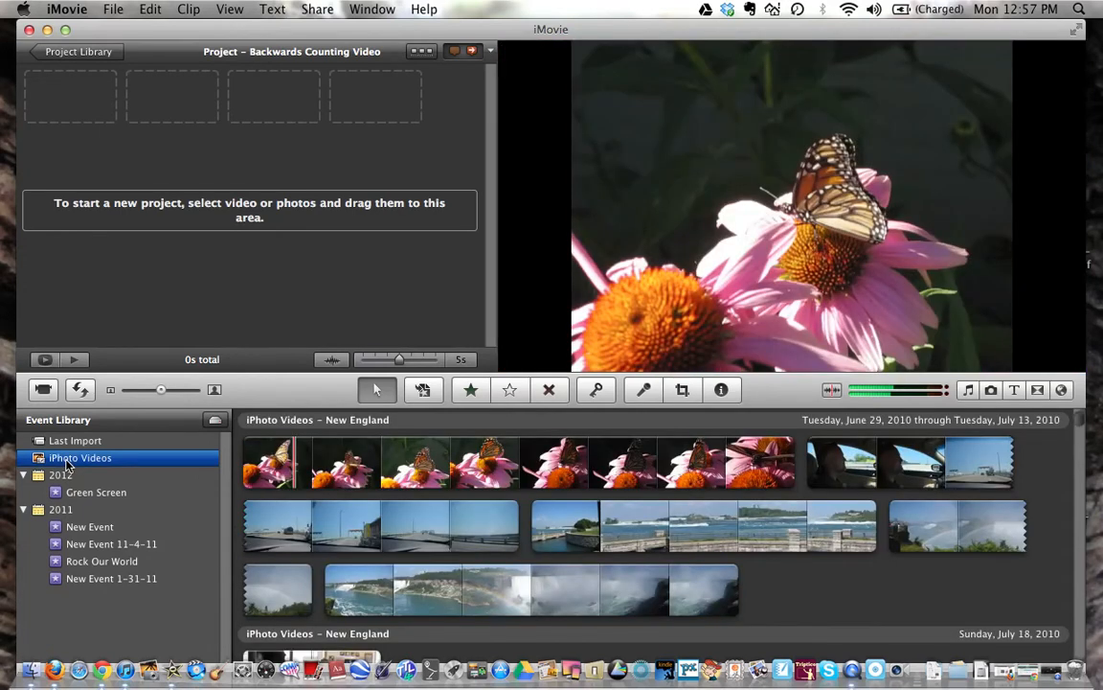
pyautogui.scroll(-10, 1080, 444)
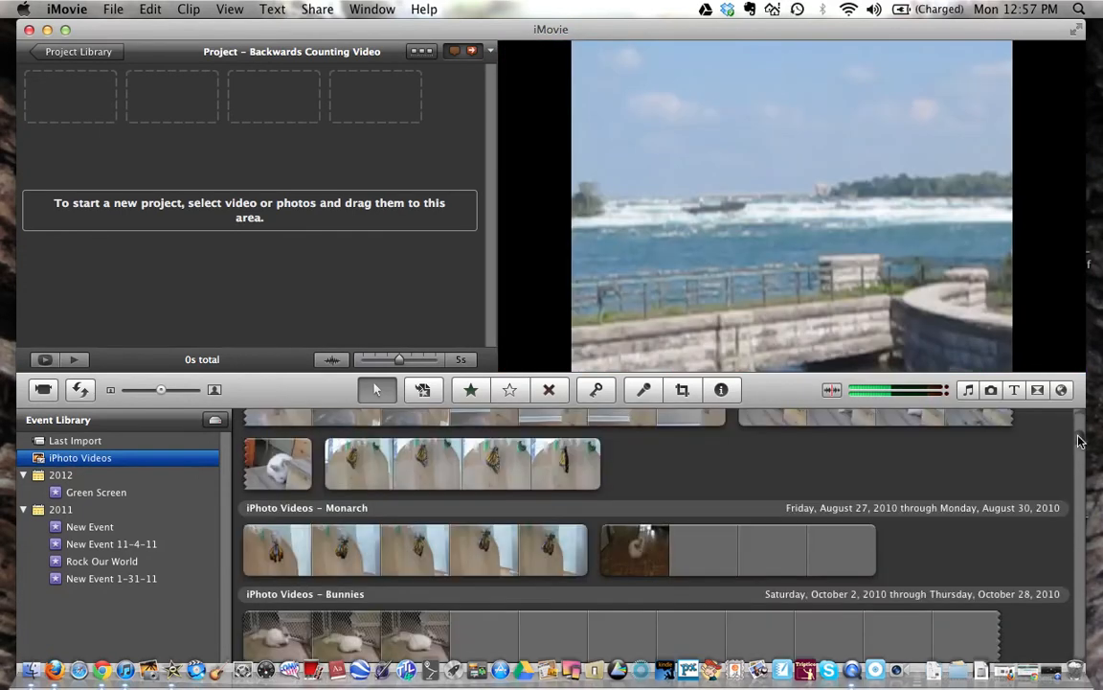
pyautogui.moveTo(1080, 445); pyautogui.dragTo(1080, 666)
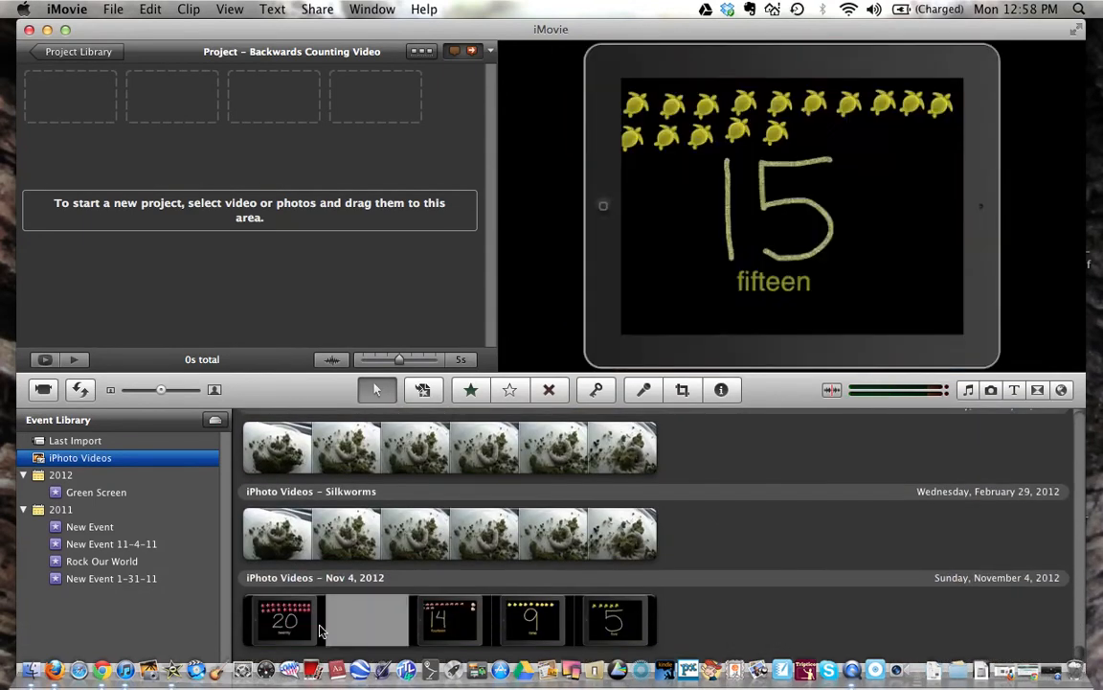
pyautogui.click(300, 622)
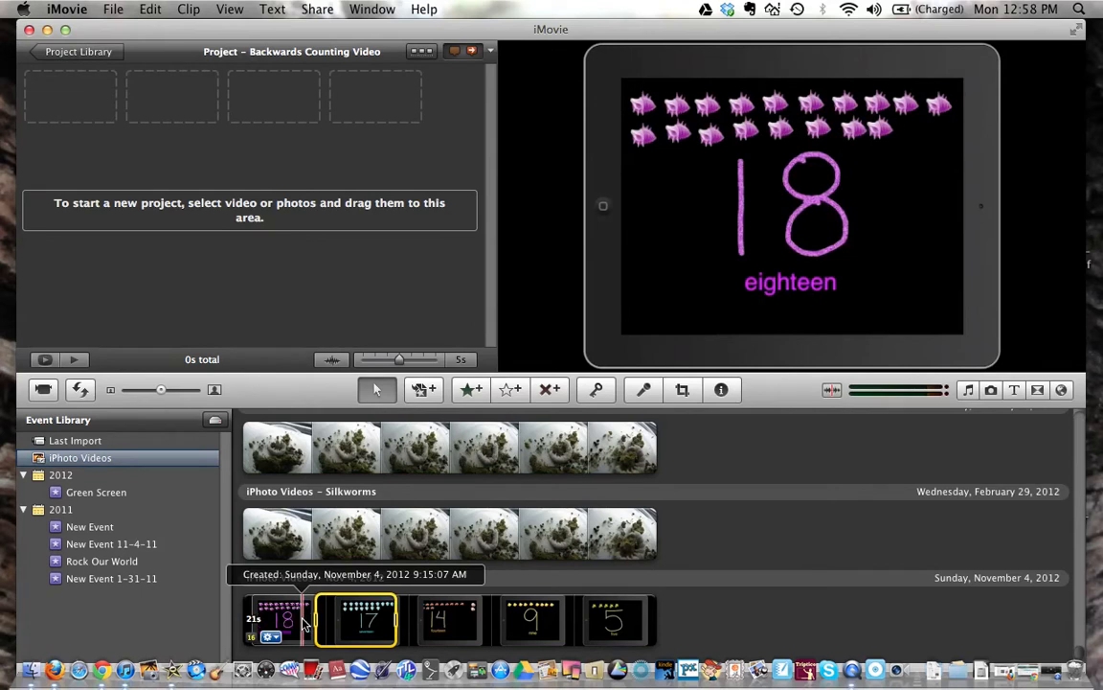
pyautogui.doubleClick(306, 622)
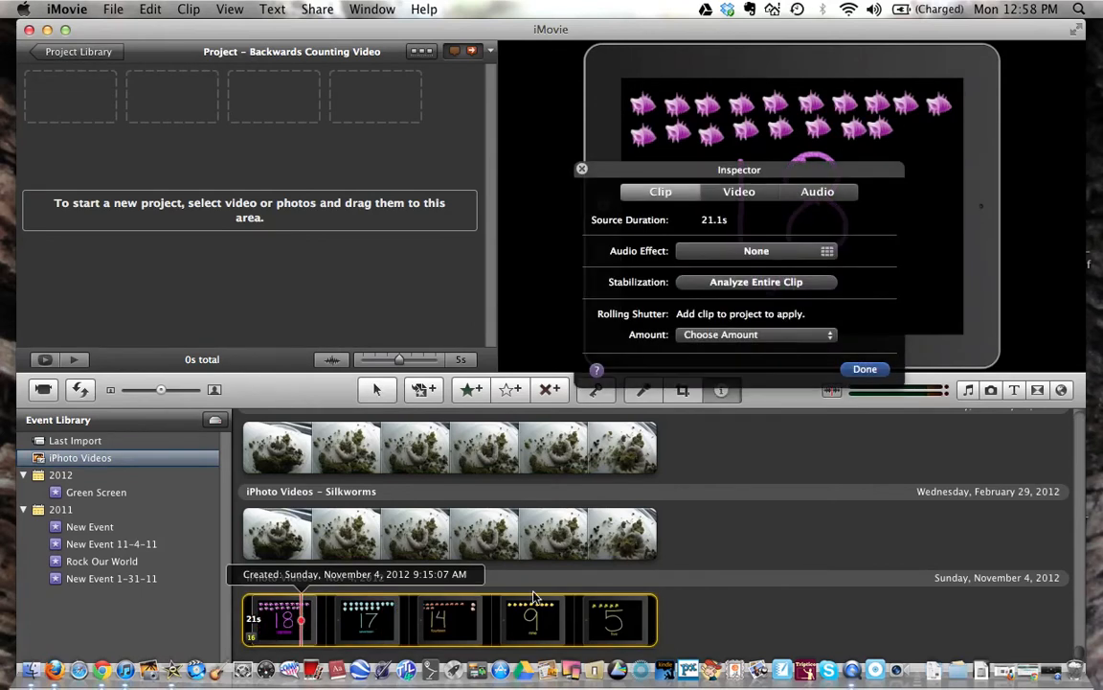
pyautogui.scroll(10, 364, 536)
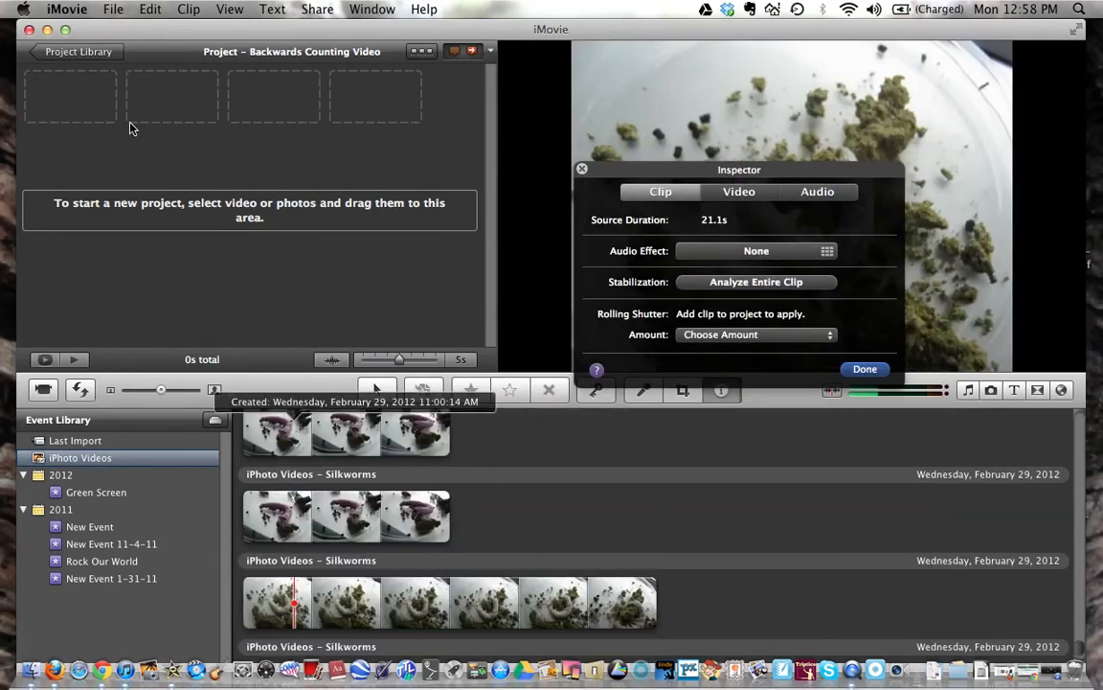
pyautogui.scroll(-5, 374, 537)
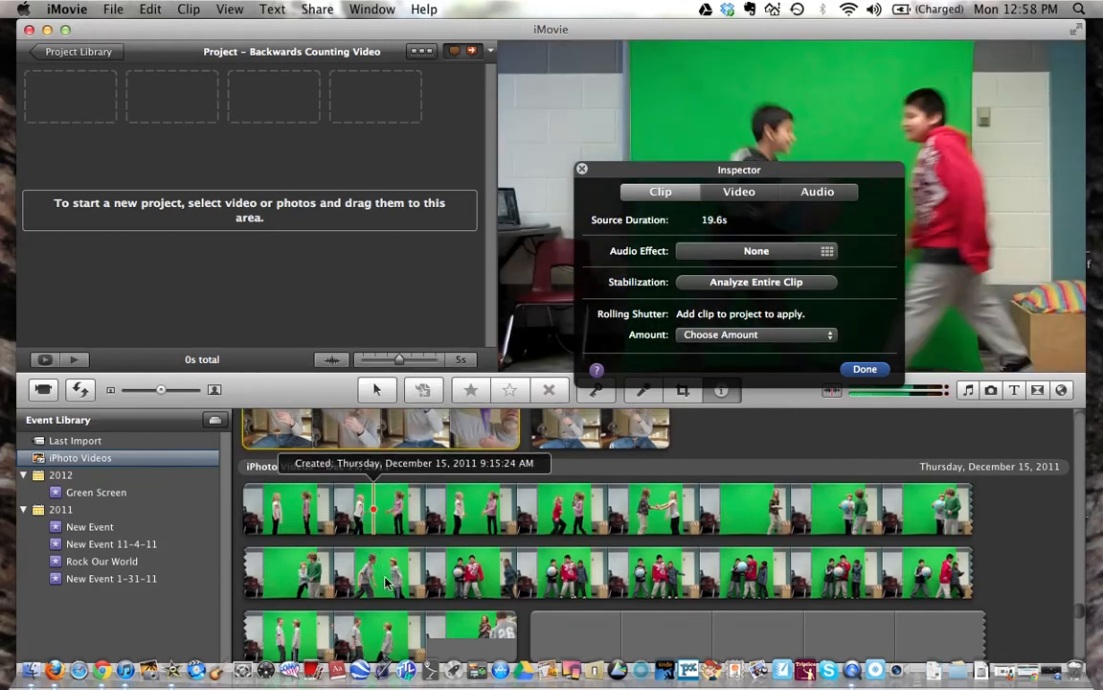
pyautogui.scroll(-5, 385, 582)
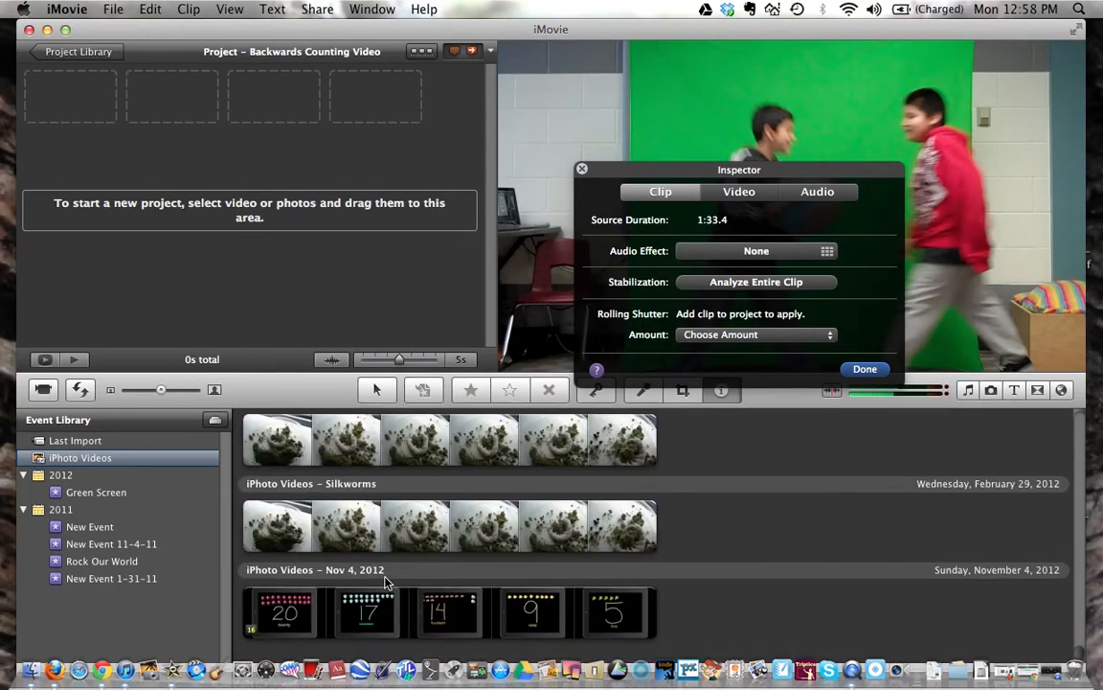
pyautogui.click(351, 620)
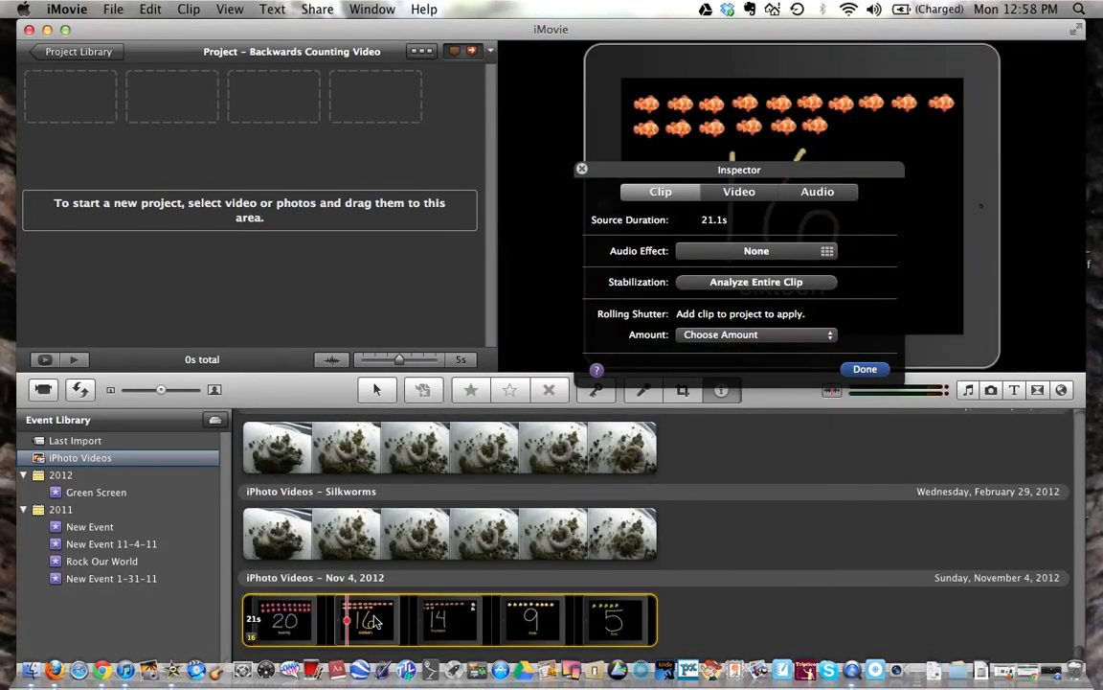
pyautogui.scroll(5, 288, 479)
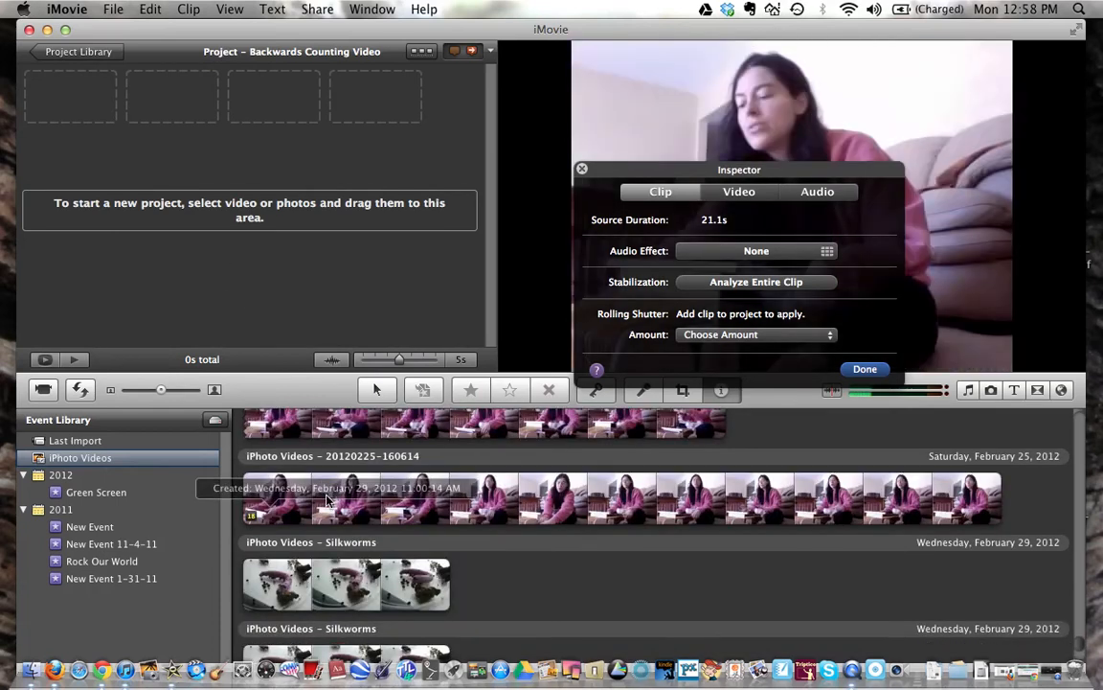
pyautogui.scroll(3, 287, 479)
pyautogui.click(326, 499)
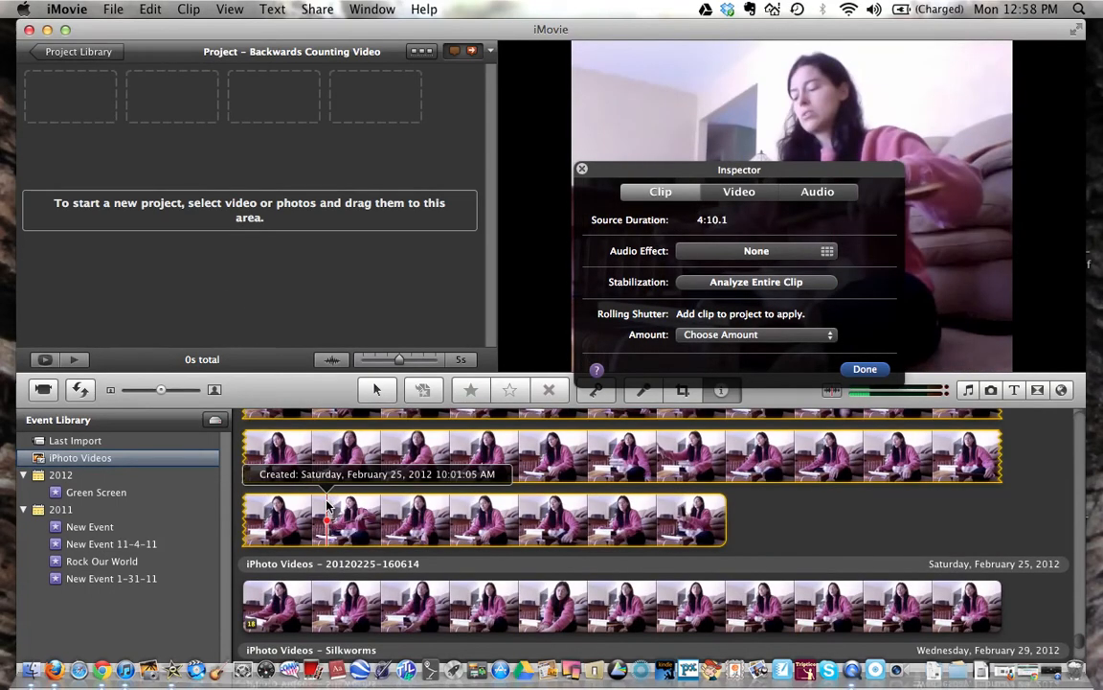
pyautogui.scroll(-3, 331, 503)
pyautogui.scroll(-2, 350, 514)
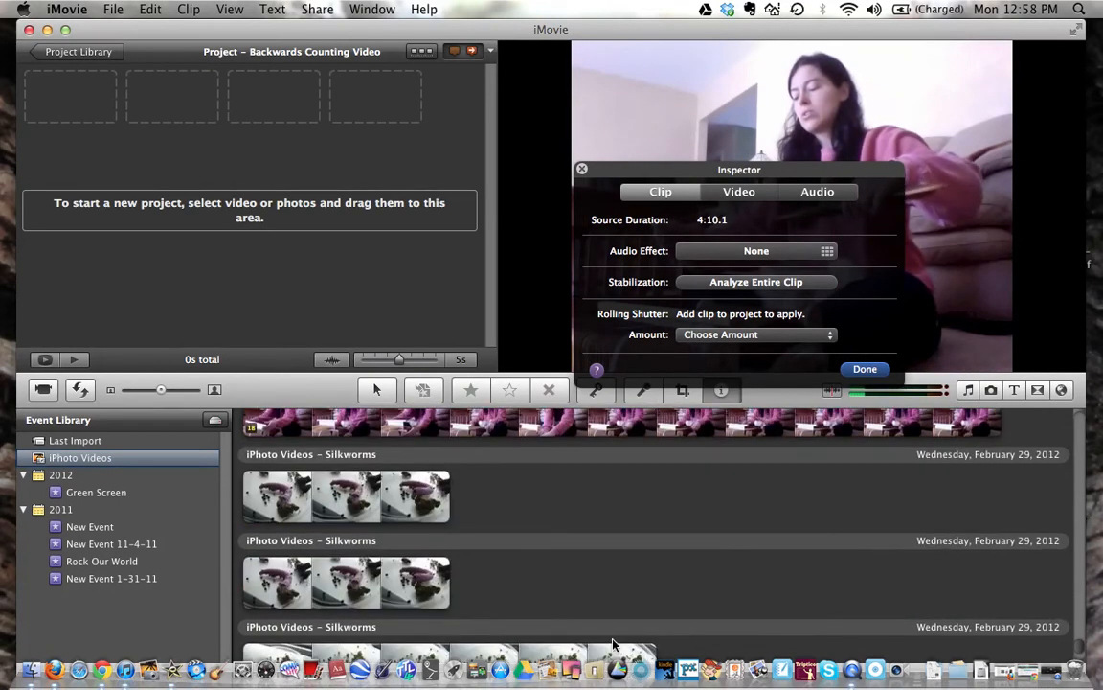
pyautogui.scroll(-5, 383, 565)
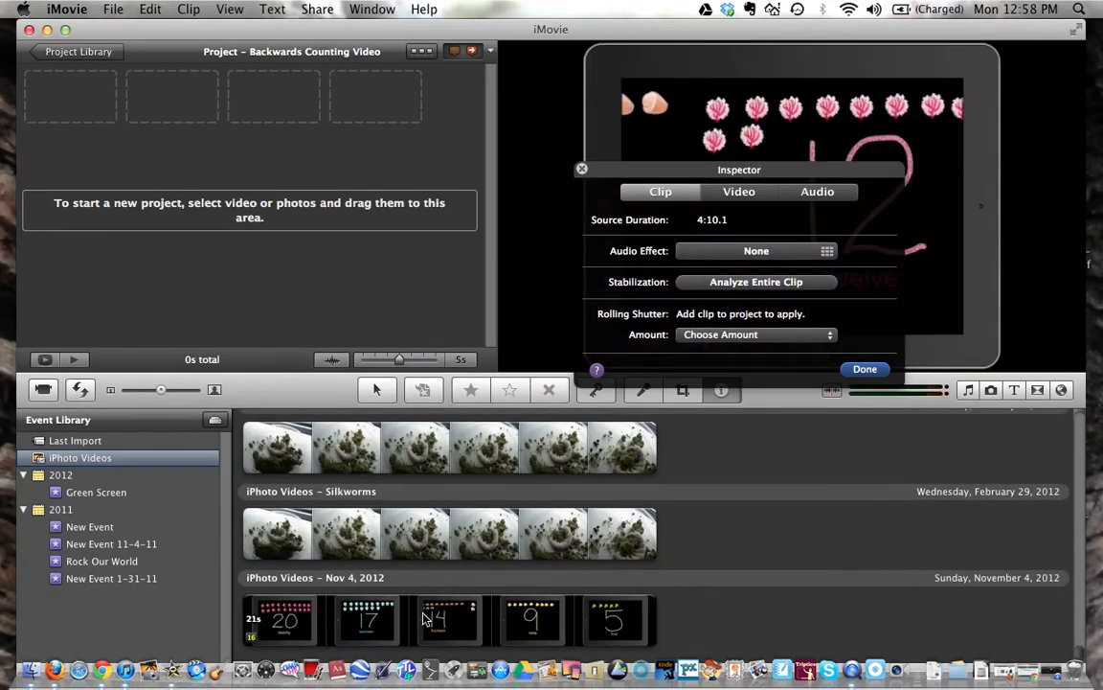
# Close the clip inspector and add the entire Nov 4, 2012 counting clip to the empty project.
pyautogui.click(421, 618)
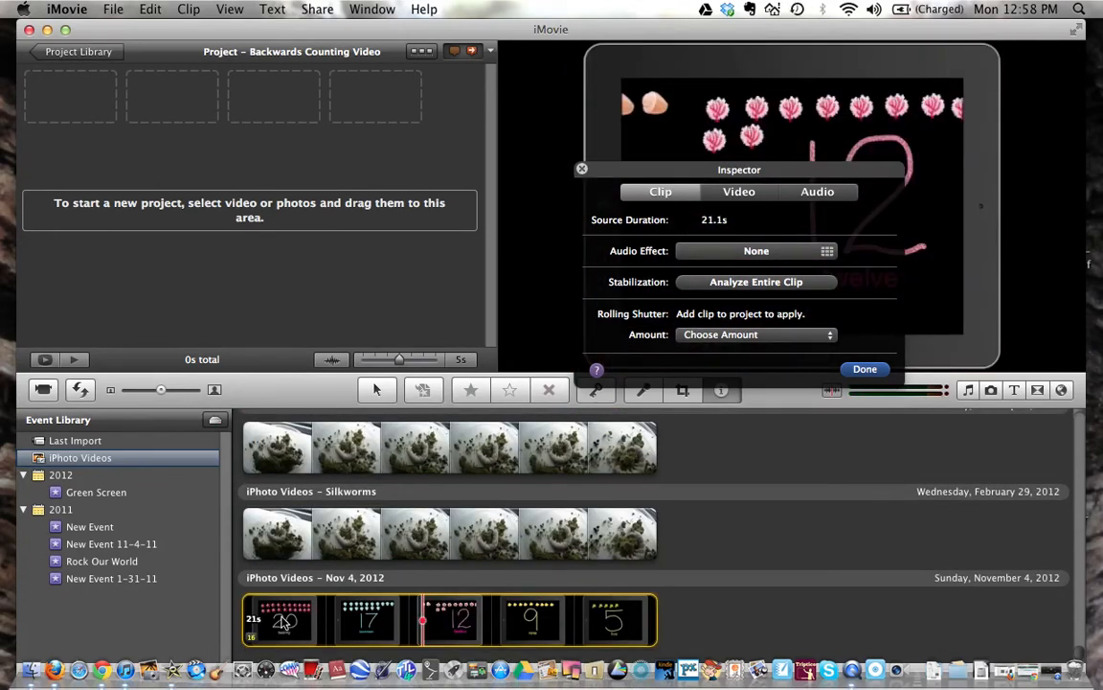
pyautogui.scroll(10, 383, 536)
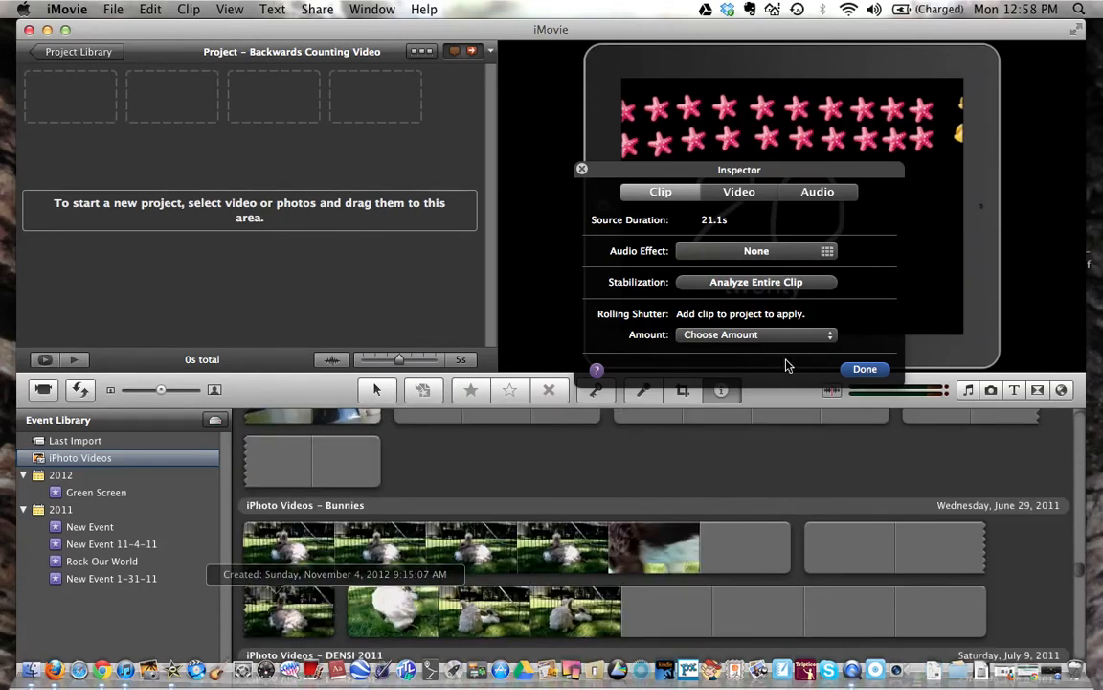
pyautogui.click(867, 370)
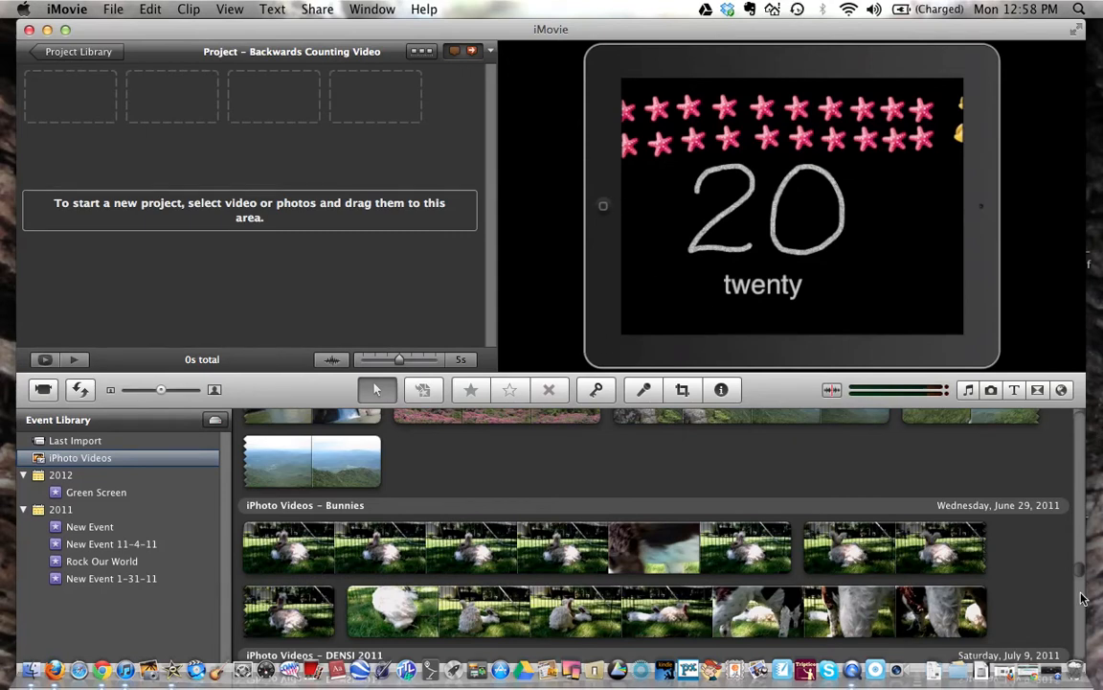
pyautogui.scroll(-10, 1083, 588)
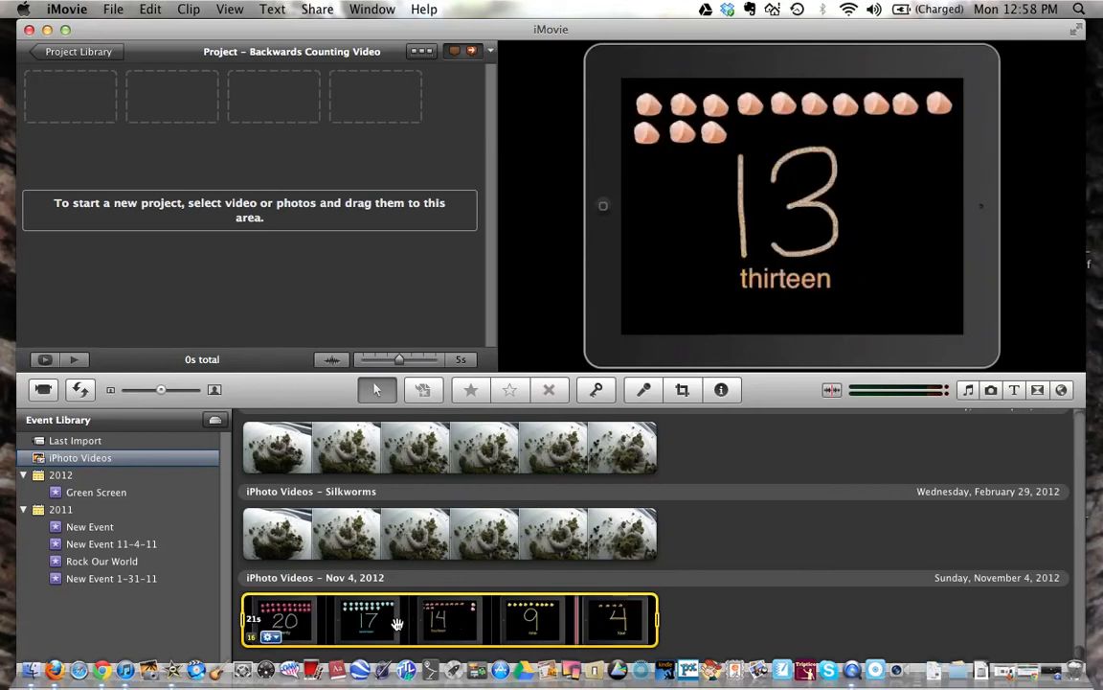
pyautogui.moveTo(397, 623); pyautogui.dragTo(206, 116)
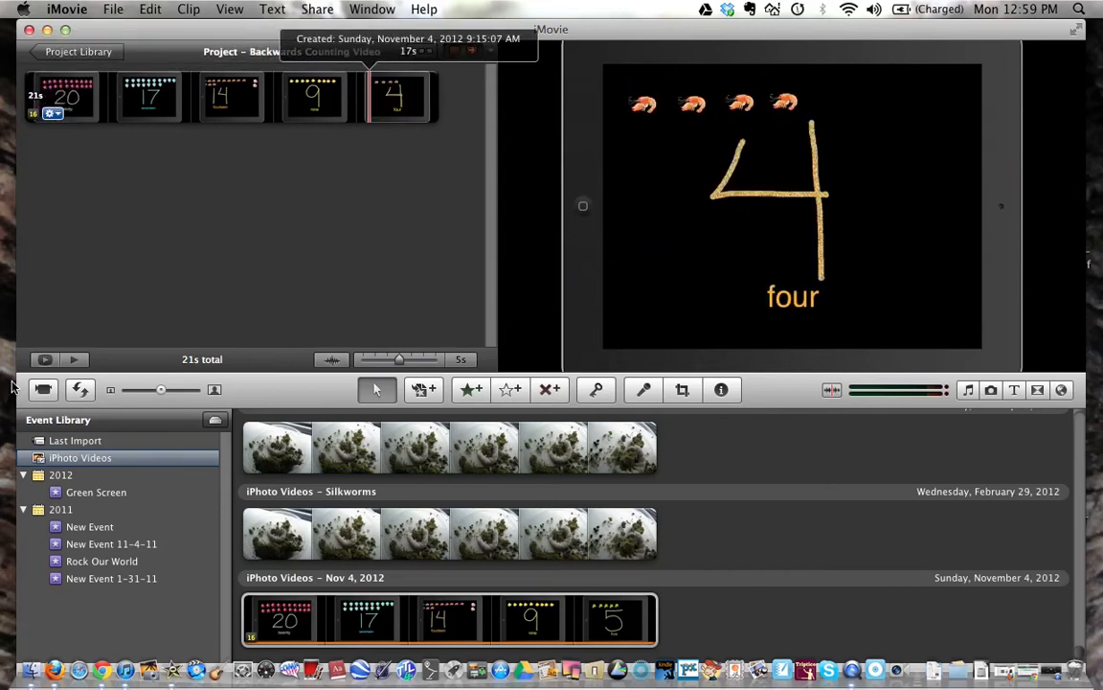
# Overlay the opening section of the 2012 Green Screen event's clip on the project's counting clip from its start, using the Green Screen option.
pyautogui.click(103, 496)
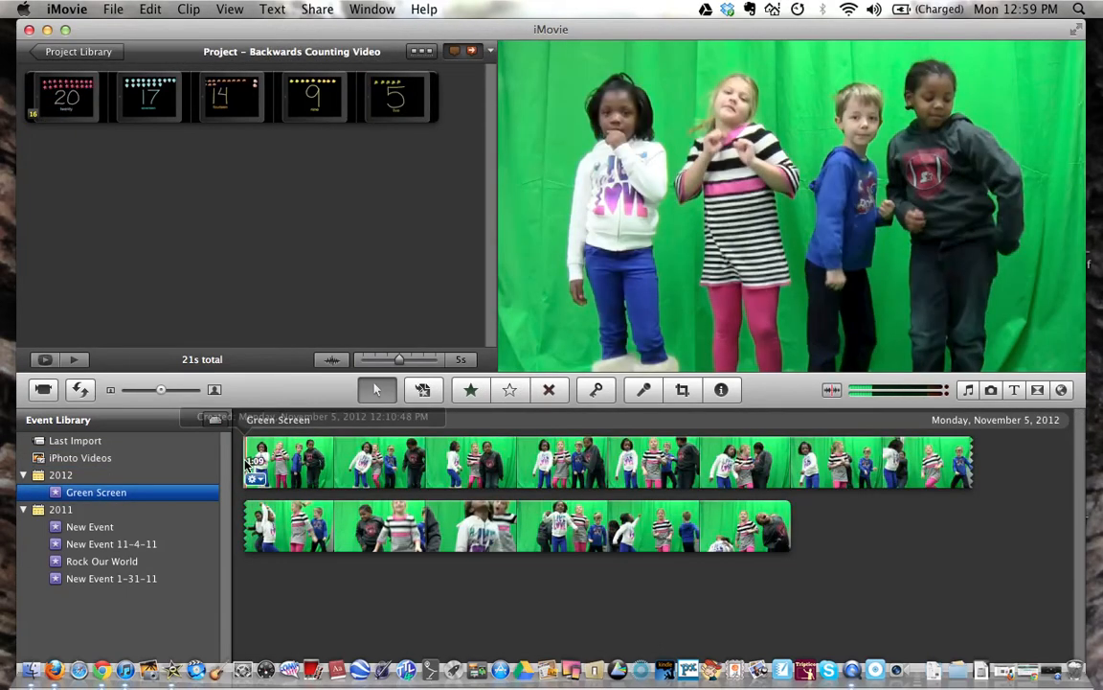
pyautogui.moveTo(249, 466); pyautogui.dragTo(787, 459)
pyautogui.moveTo(658, 457)
pyautogui.mouseDown()
pyautogui.moveTo(603, 466)
pyautogui.moveTo(668, 479)
pyautogui.mouseUp()
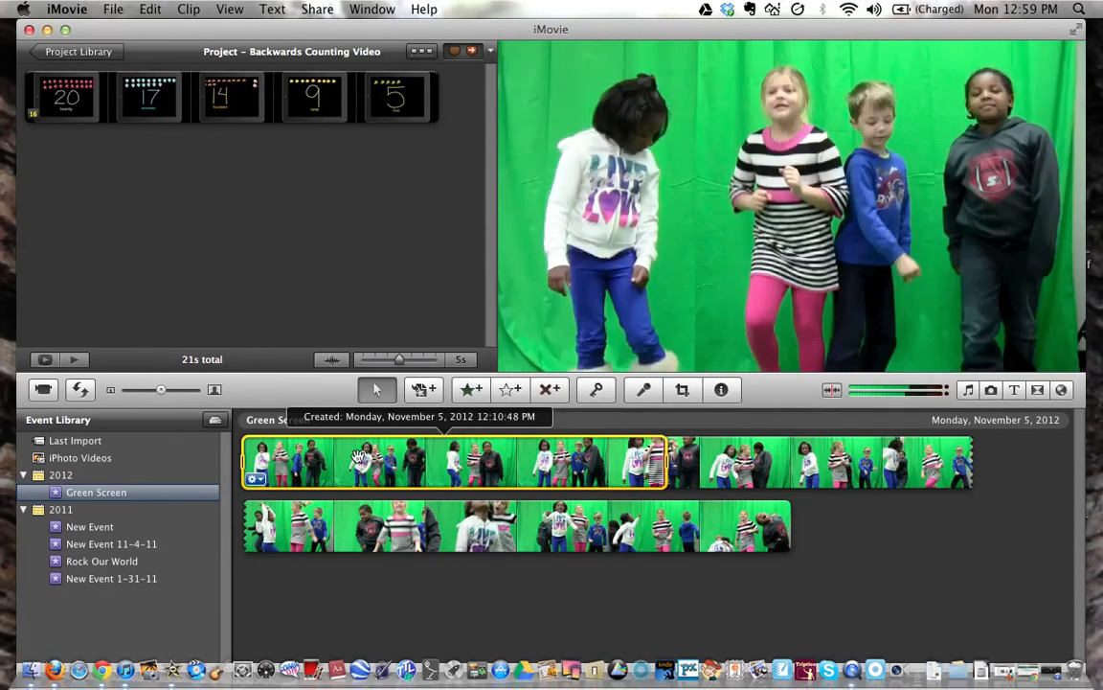
pyautogui.moveTo(353, 465); pyautogui.dragTo(31, 87)
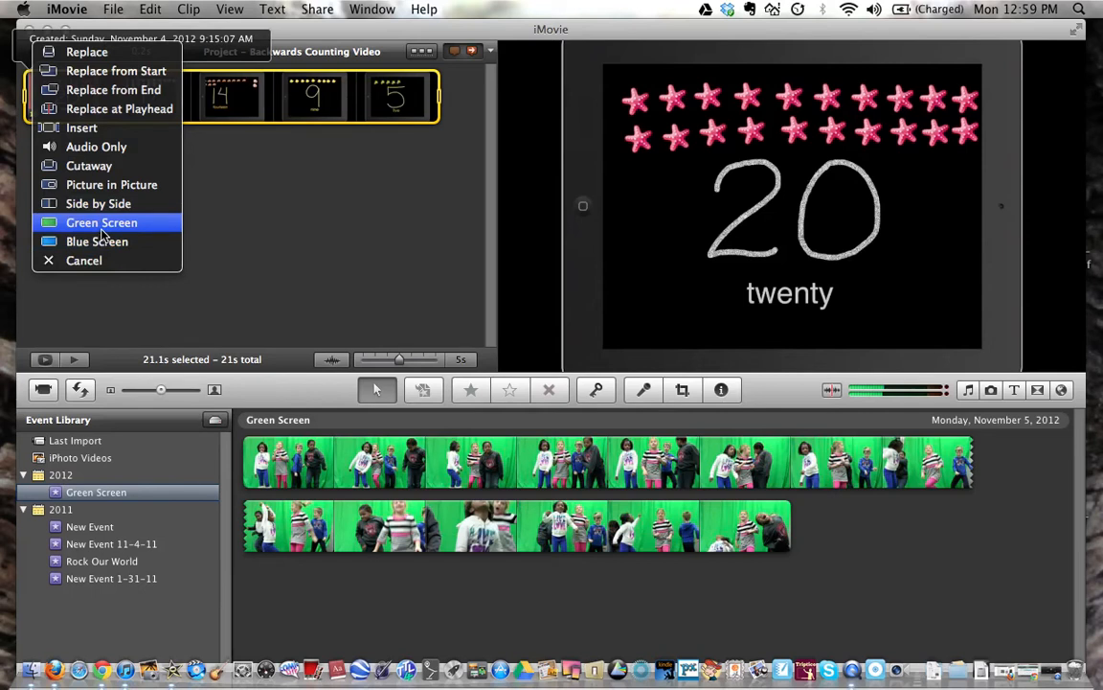
pyautogui.click(101, 231)
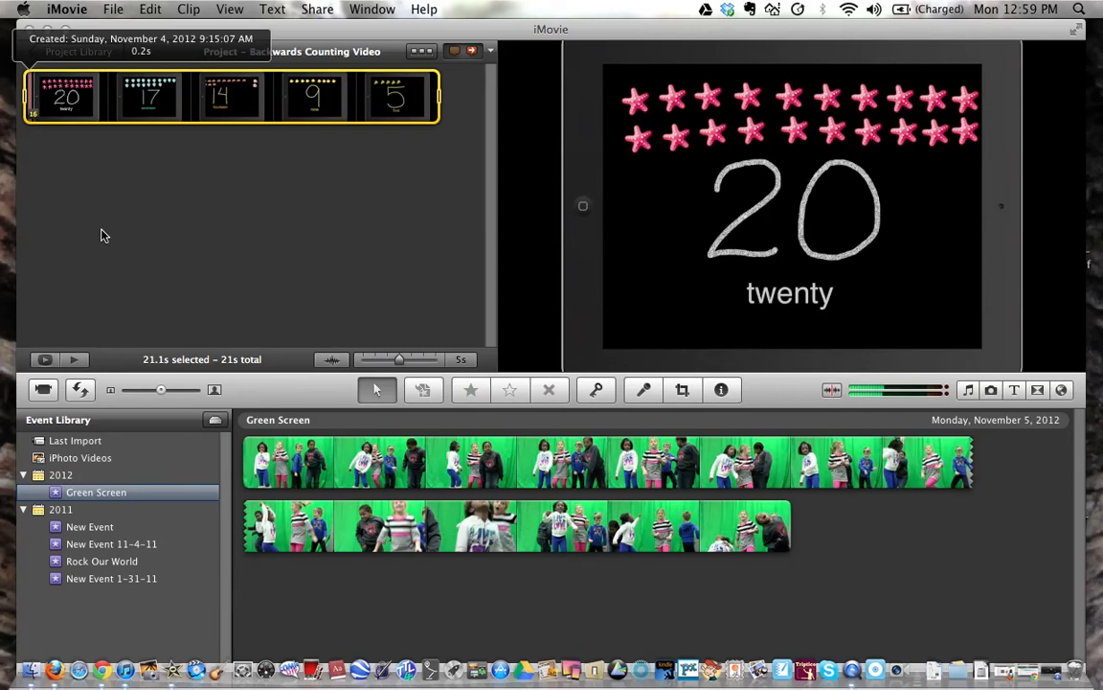
pyautogui.press('c')
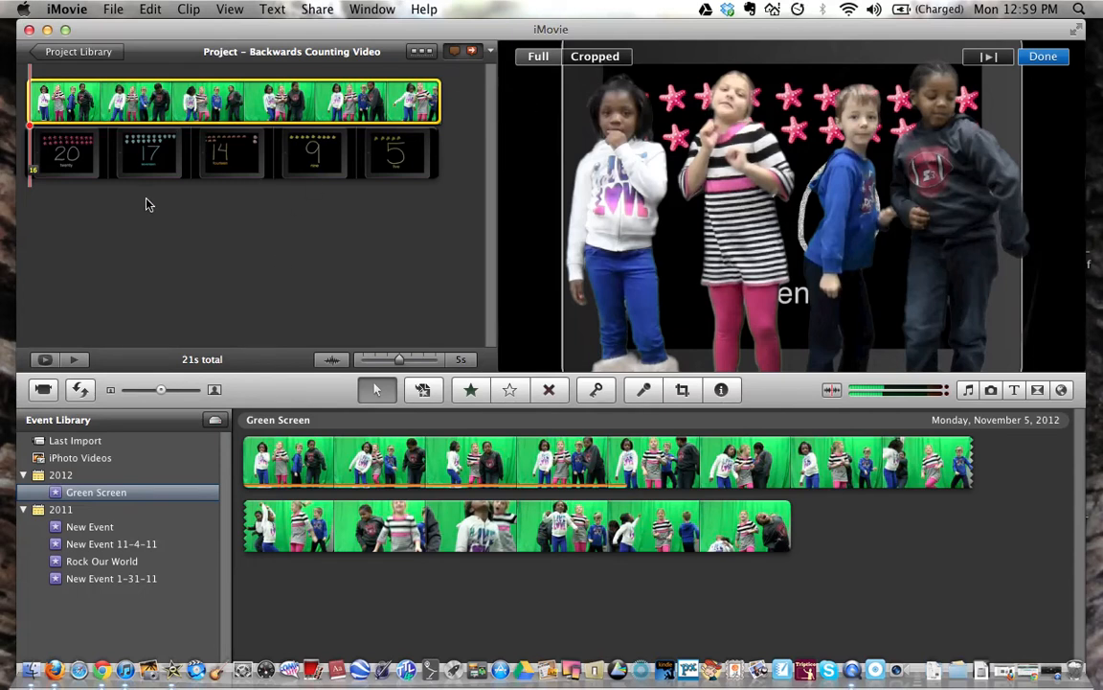
# Preview the green-screen overlay combined with the counting background.
pyautogui.click(989, 60)
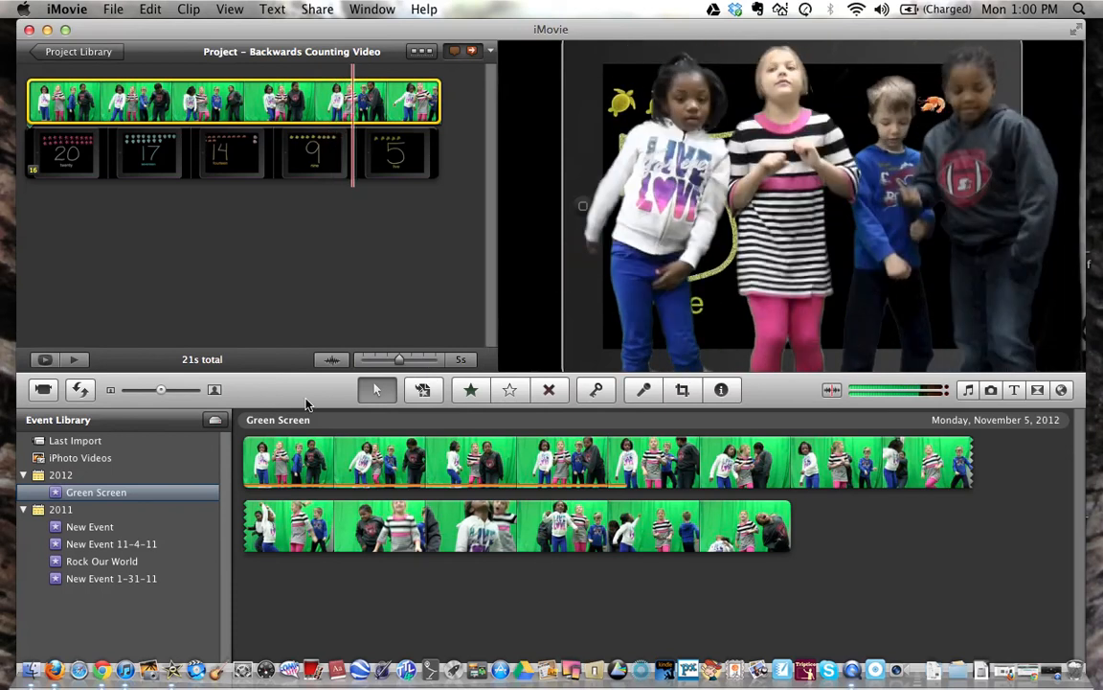
pyautogui.press('c')
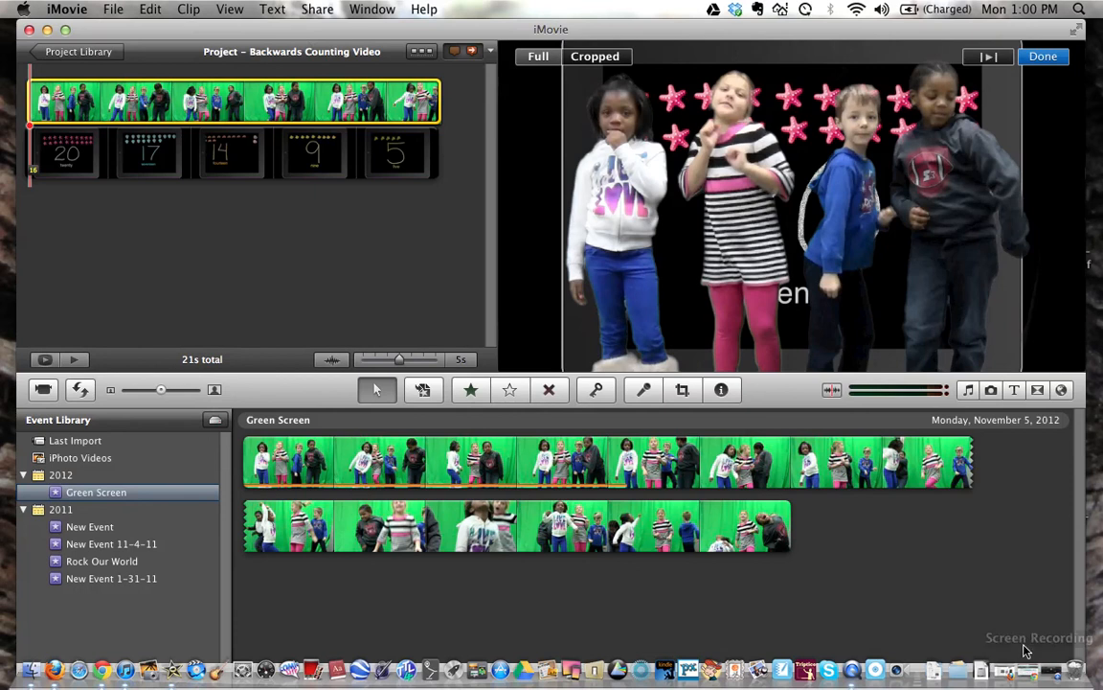
pyautogui.click(1052, 674)
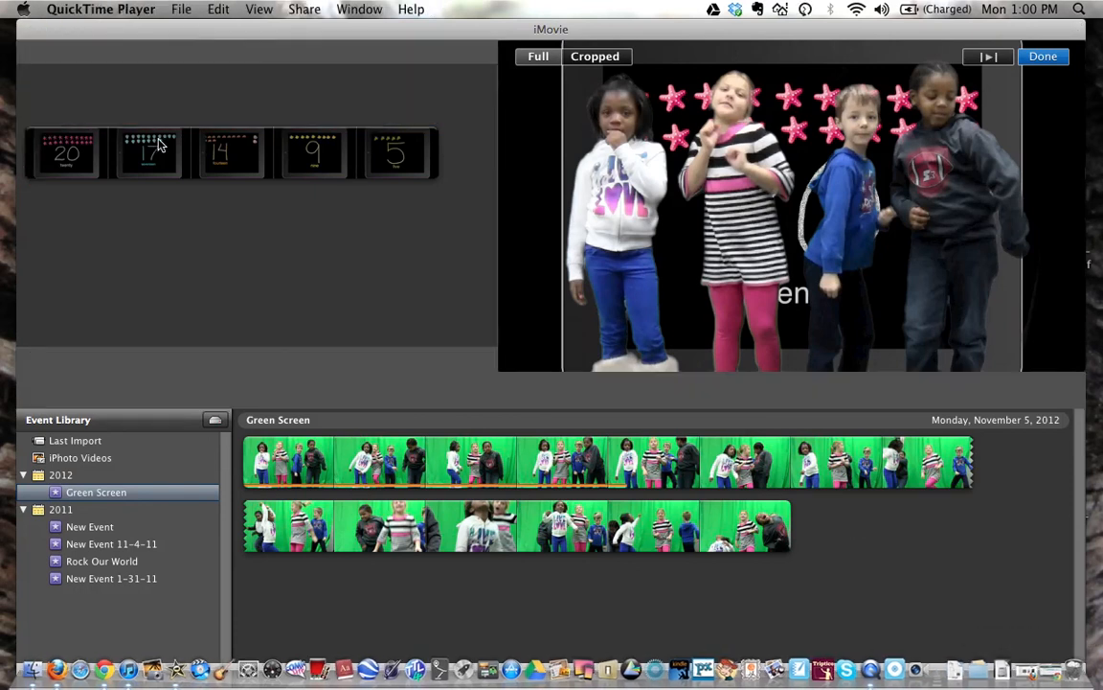